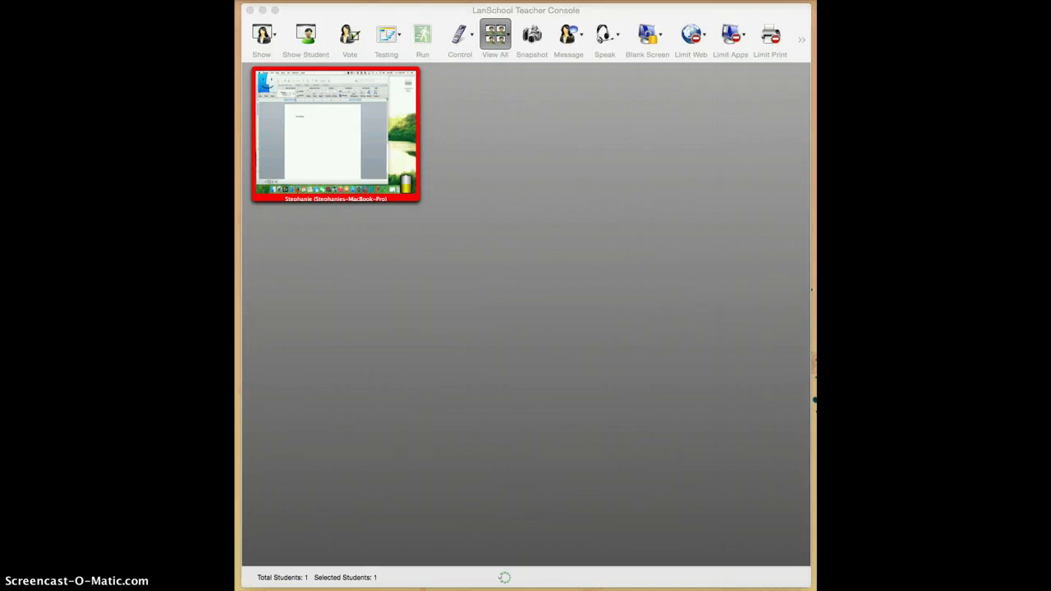
Step: Remote-control the student's screen and type 'message to show people how to use, LanSchool.' in Word
click(312, 520)
double_click(327, 155)
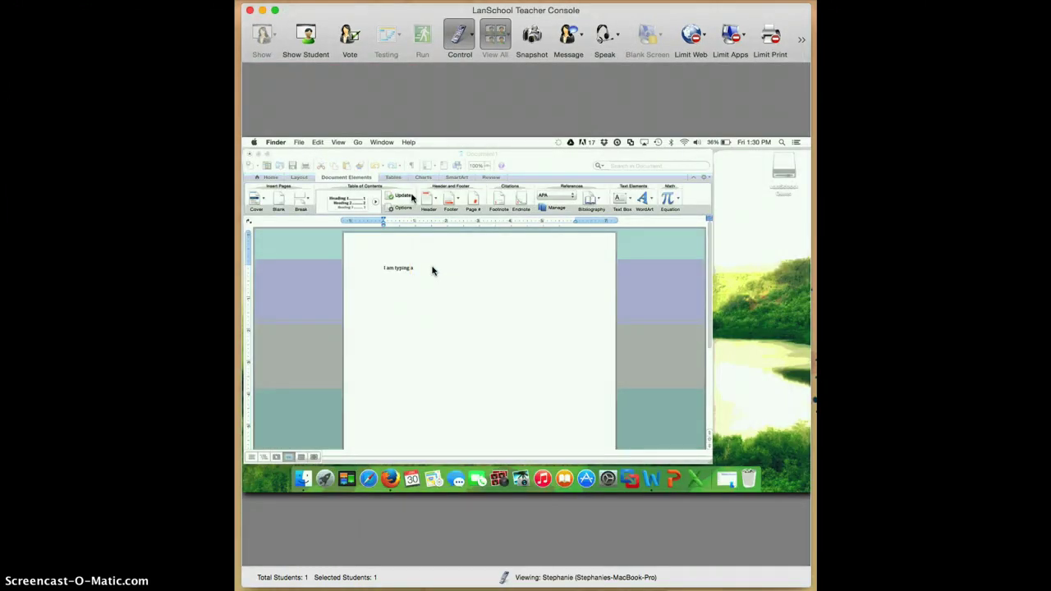
click(433, 271)
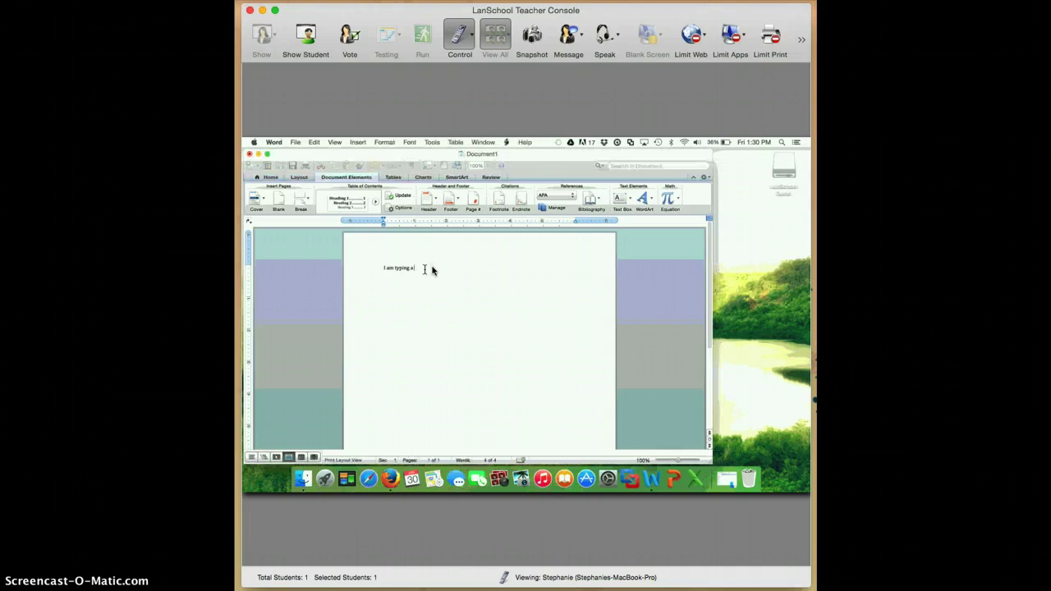
text(mess)
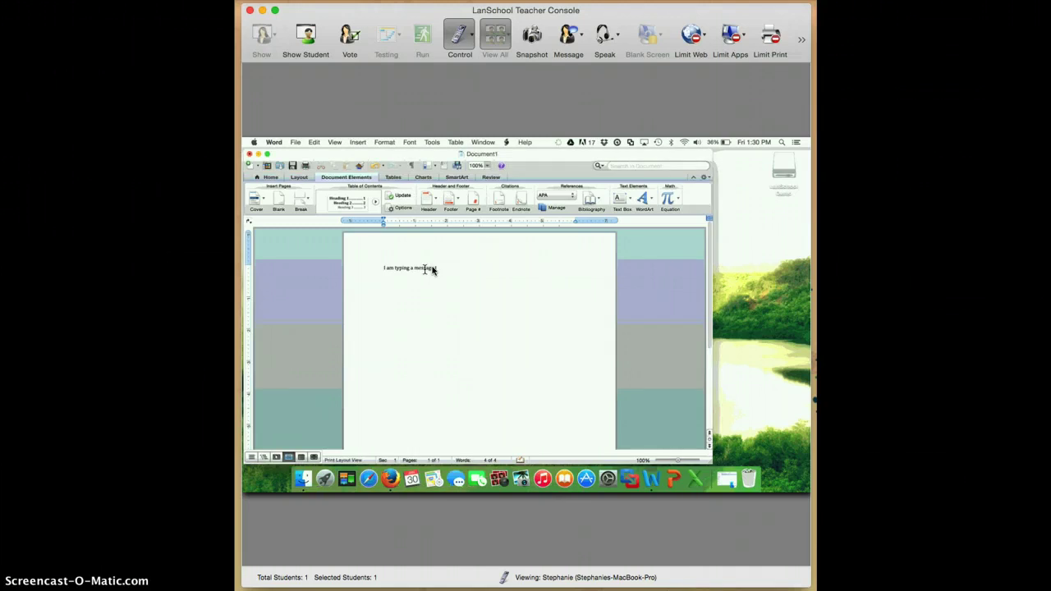
text(age to show pe)
text(ople how to use, L)
text(anSchoo)
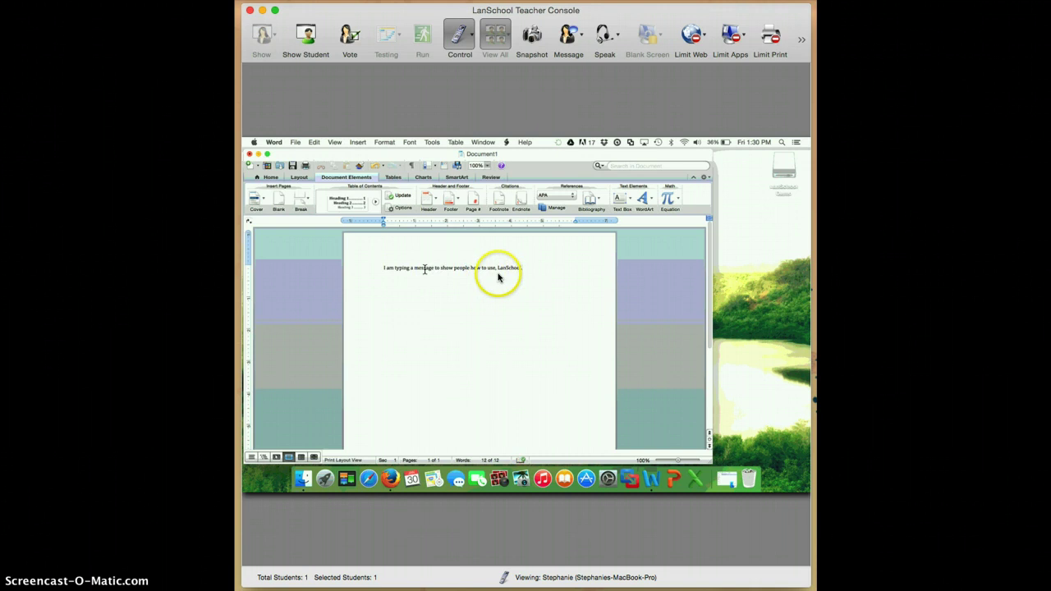
text(l)
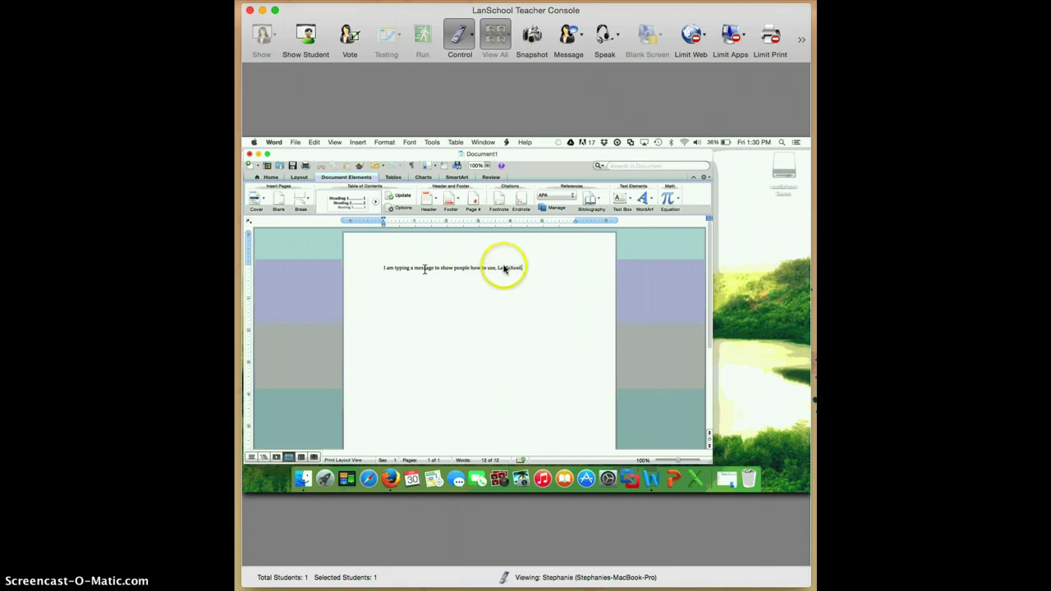
text(.)
Step: Draft the message 'Revisit your comma usage. WHat do you think you did wrong?' with forced reading
click(571, 37)
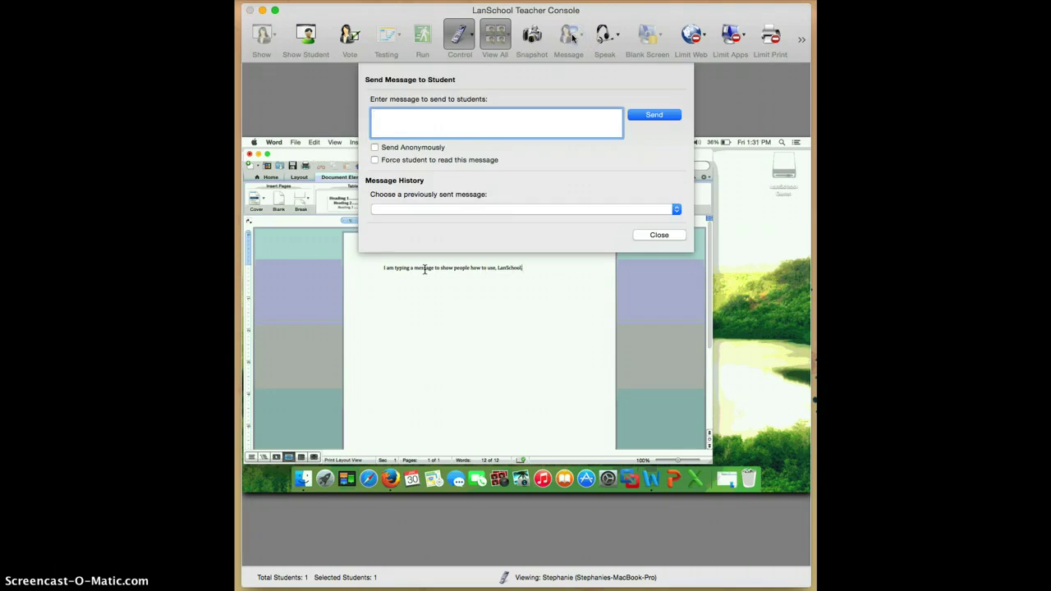
text(Revisit)
text( your comma us)
text(age.  WHat)
text( do you think you d)
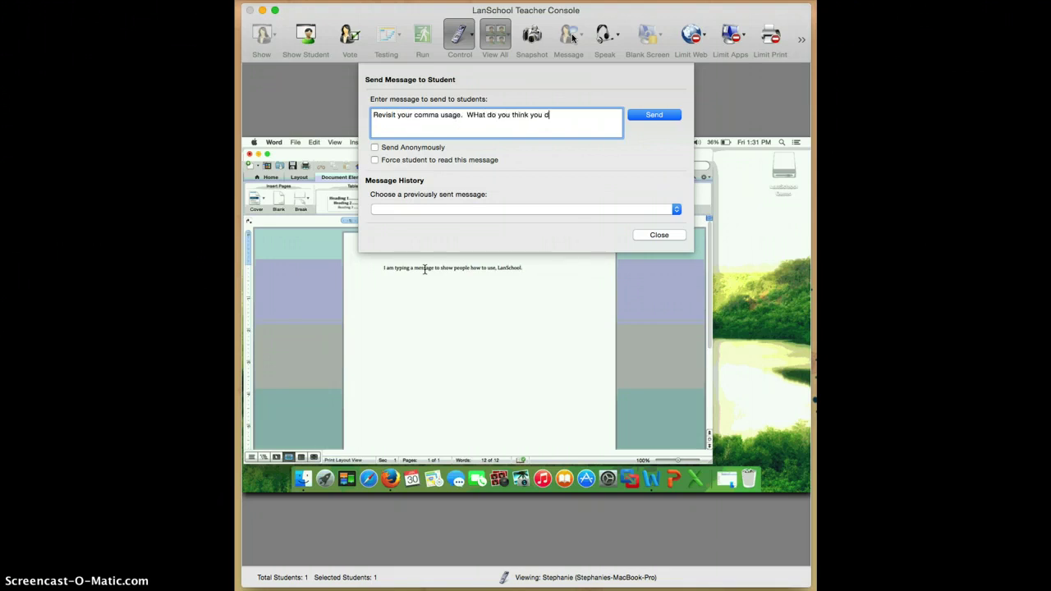
text(id wrong?)
click(374, 161)
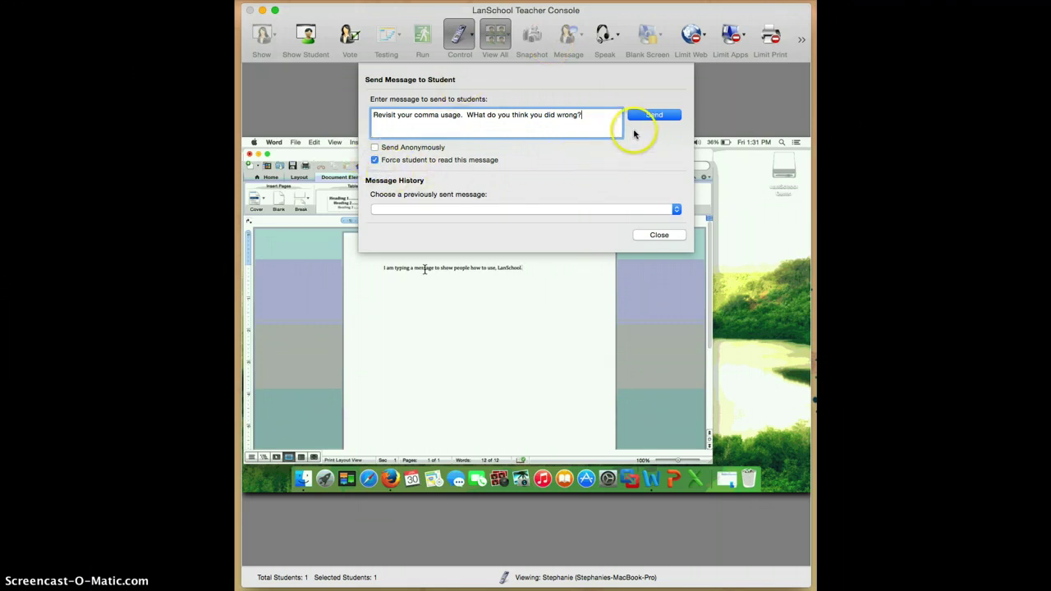
Step: Send the comma-usage message, then close its popup on the student's screen
click(653, 116)
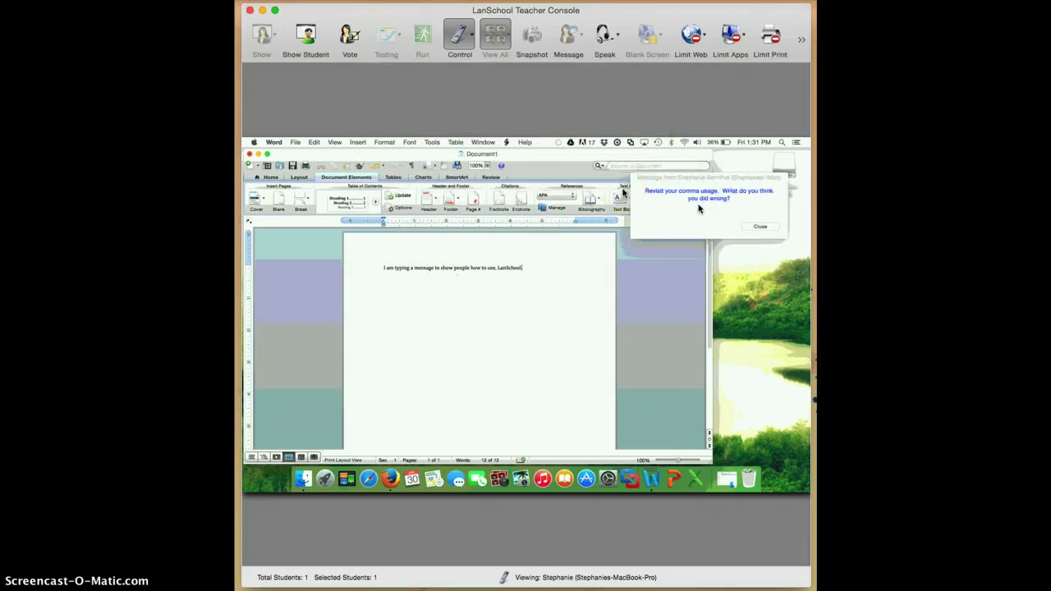
click(749, 229)
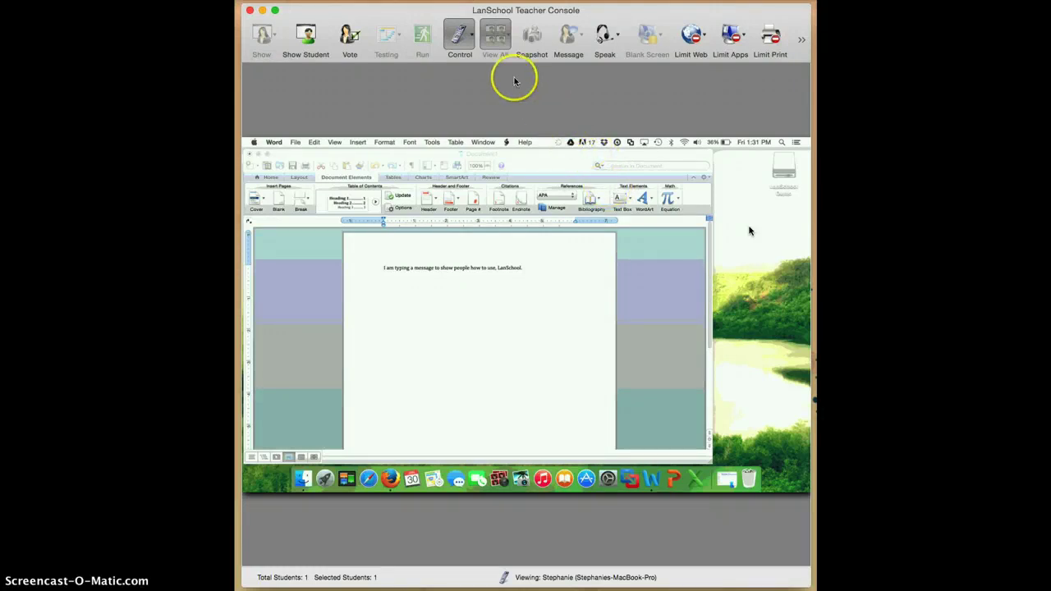
Step: Return to the overview, briefly control the student's Word document again, then end control mode
click(494, 37)
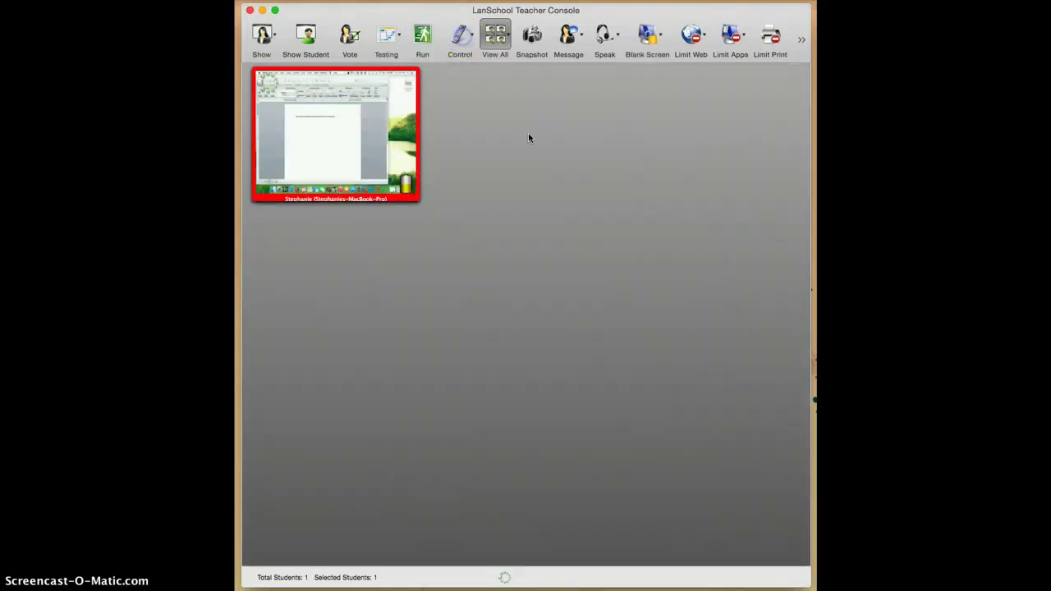
double_click(419, 72)
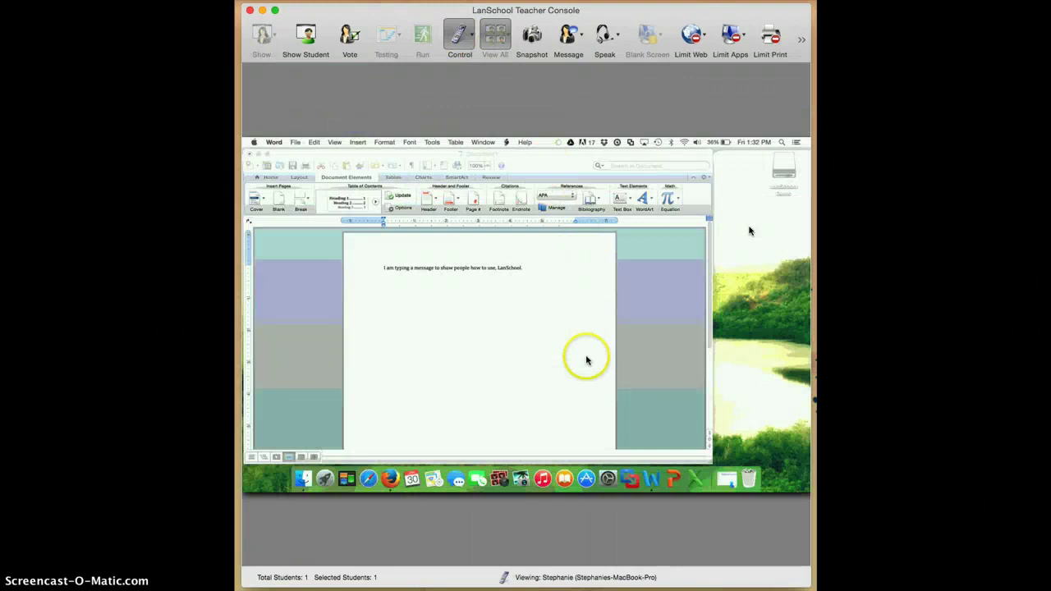
click(748, 478)
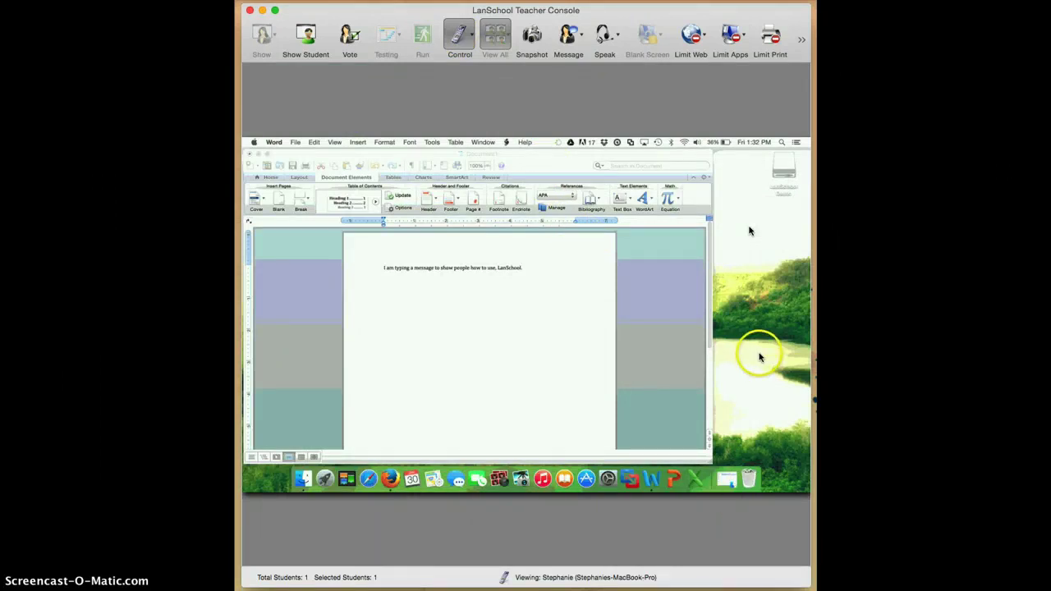
click(292, 157)
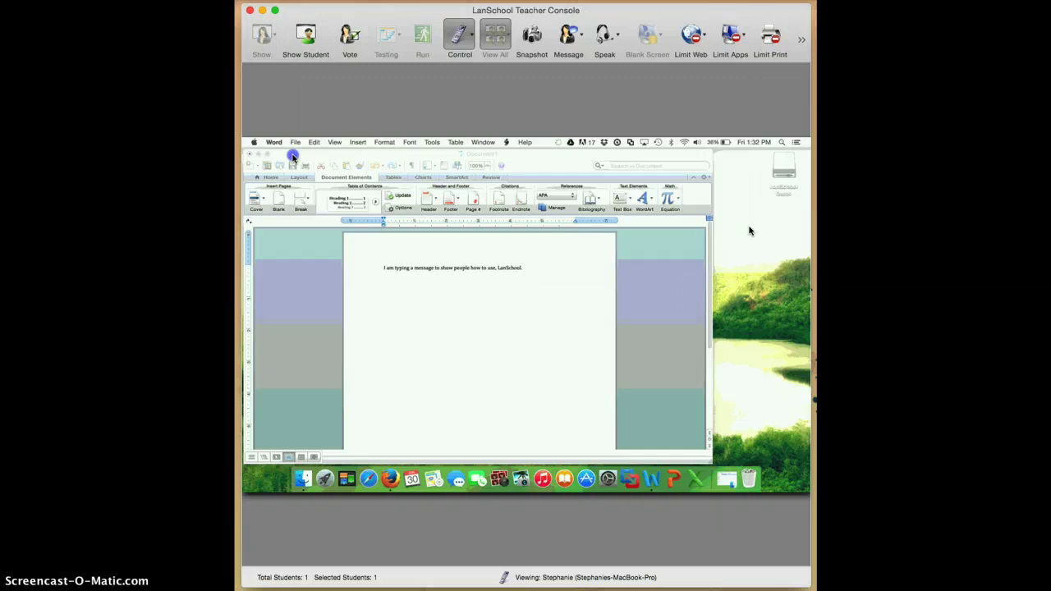
click(465, 40)
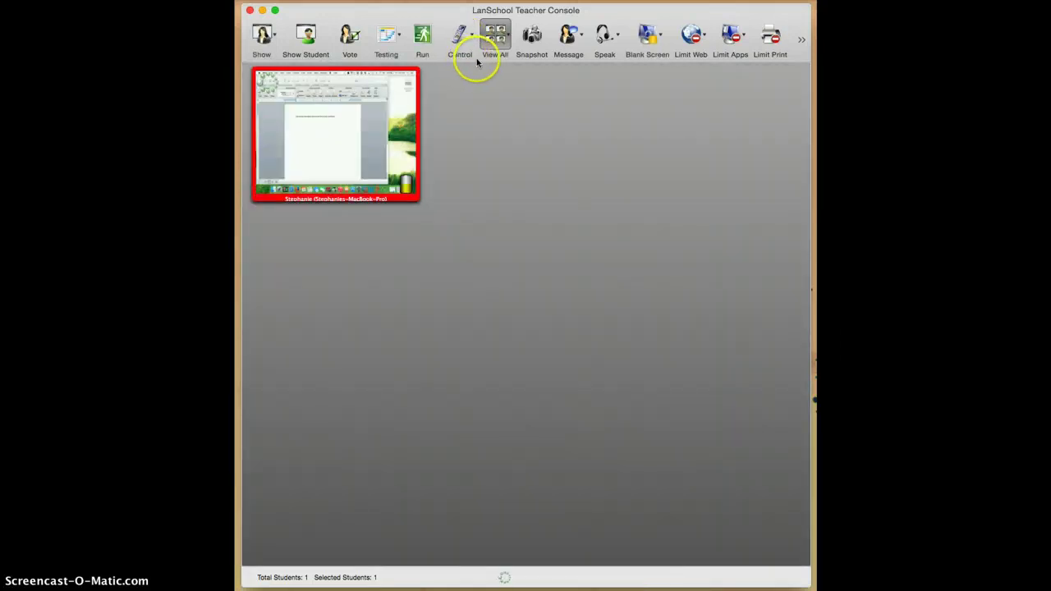
Step: From list view, blank and restore the student's screen, then return to the thumbnail overview
click(495, 37)
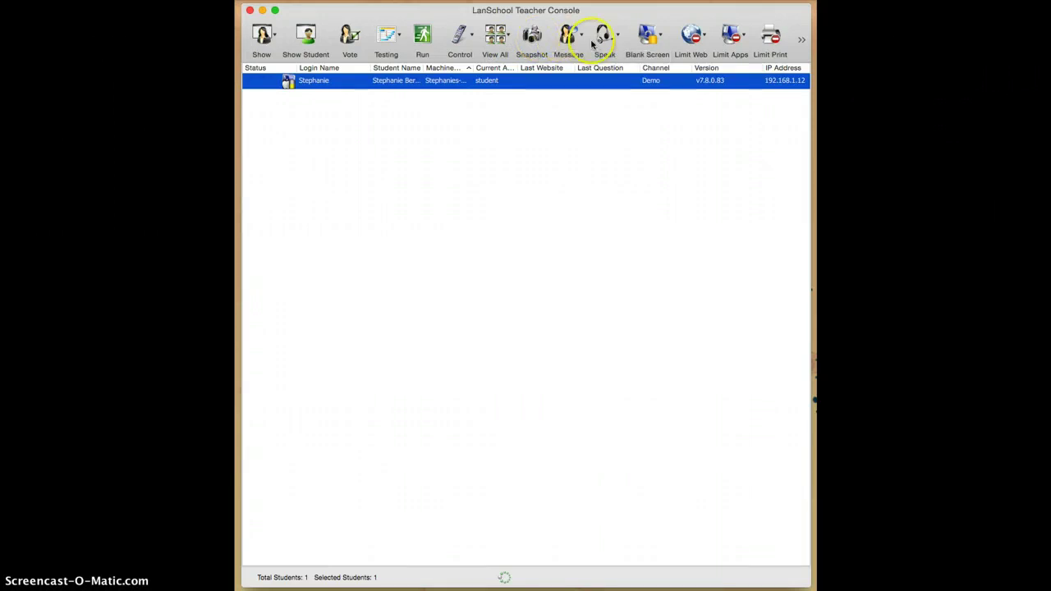
click(648, 49)
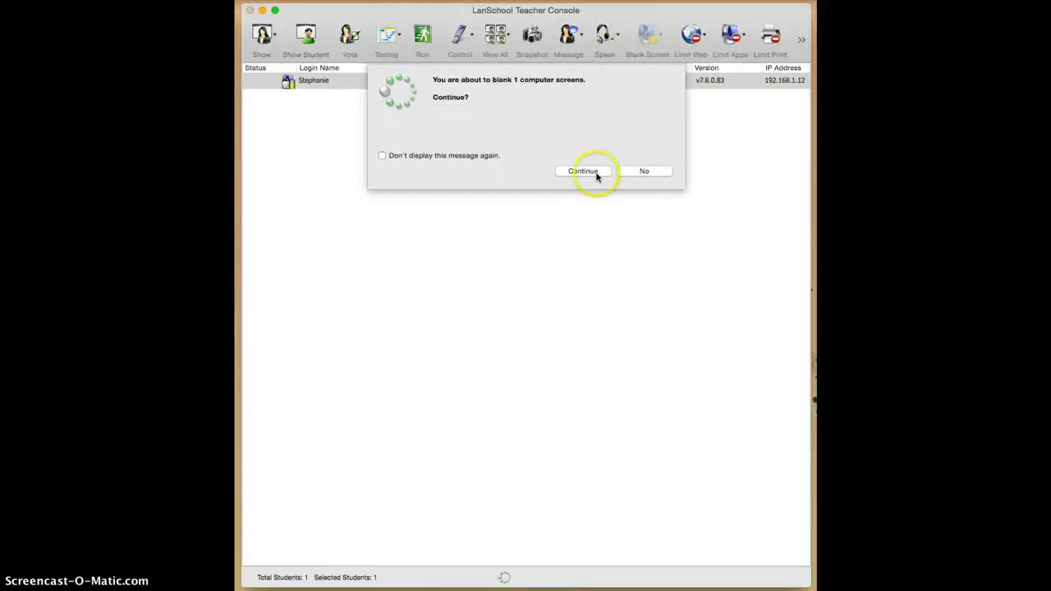
click(600, 171)
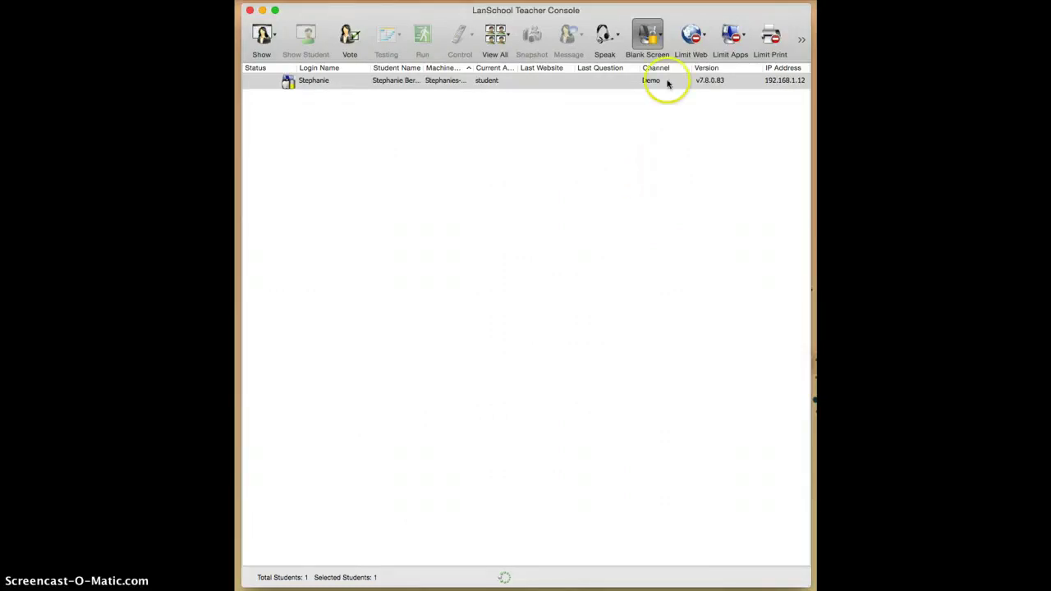
click(653, 43)
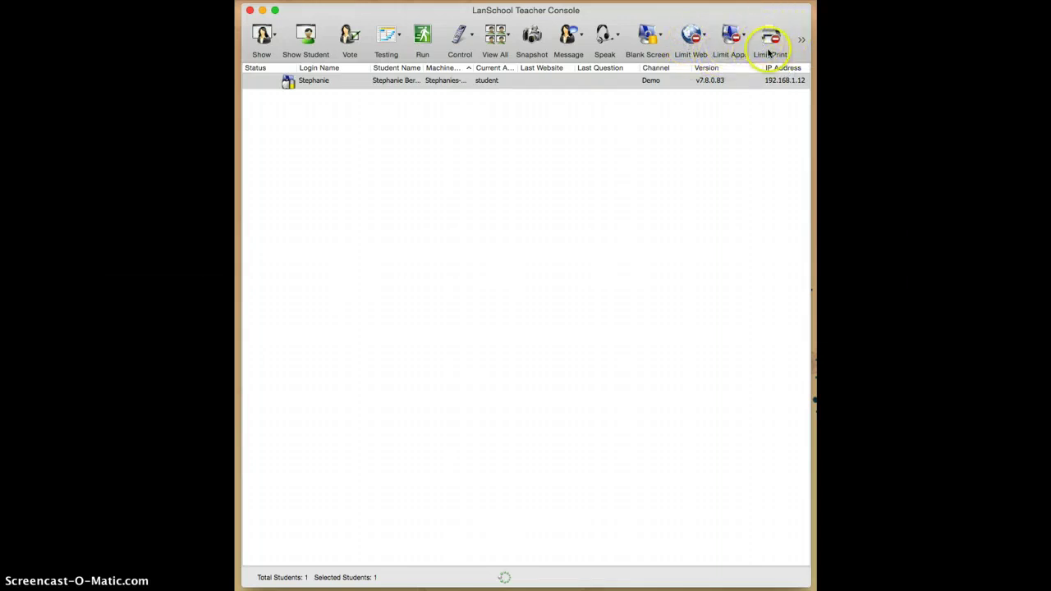
click(496, 40)
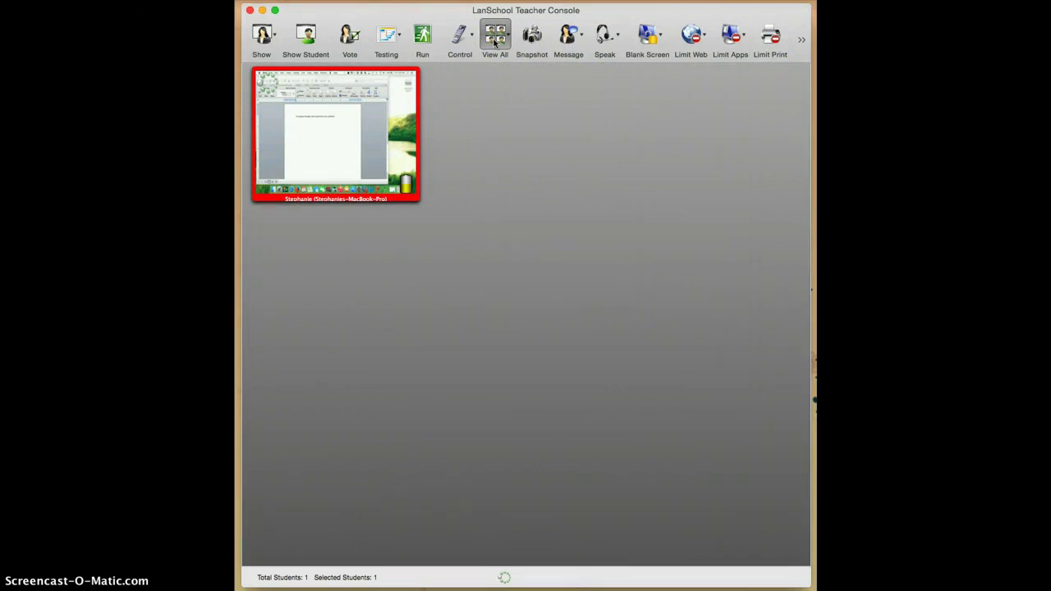
click(496, 39)
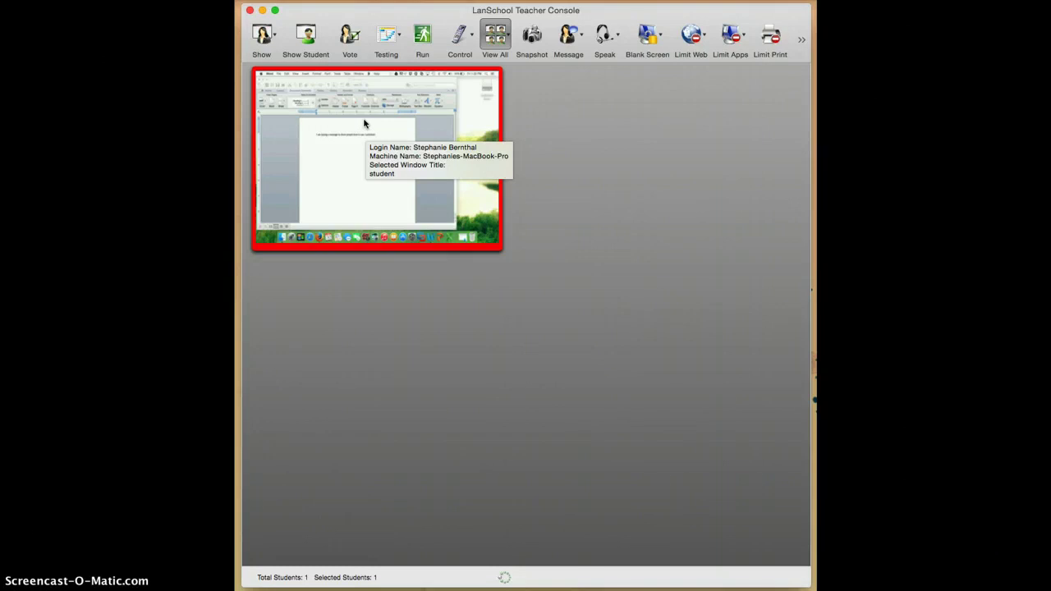
click(542, 118)
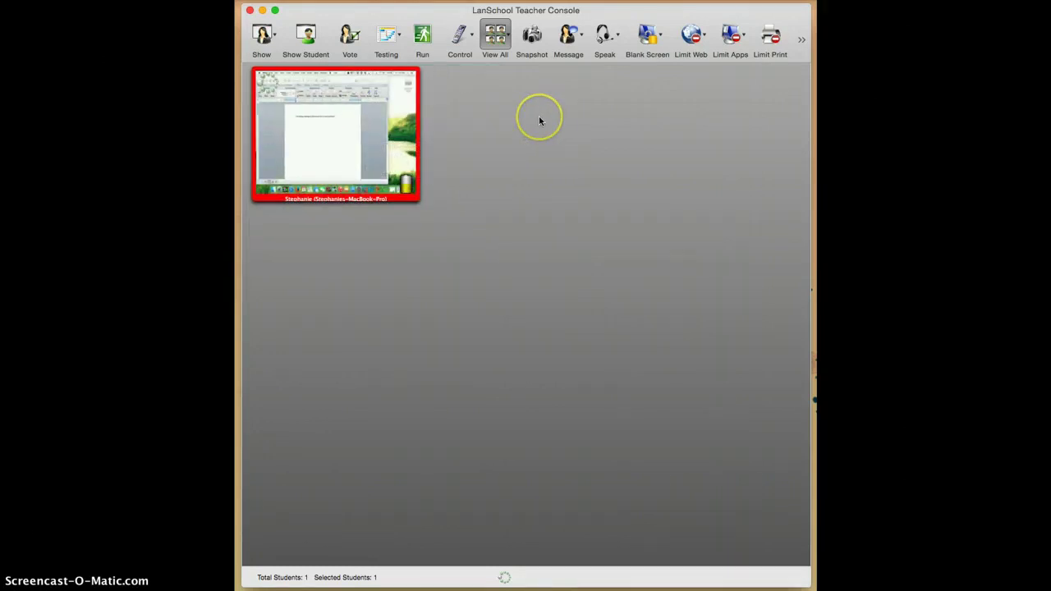
click(533, 119)
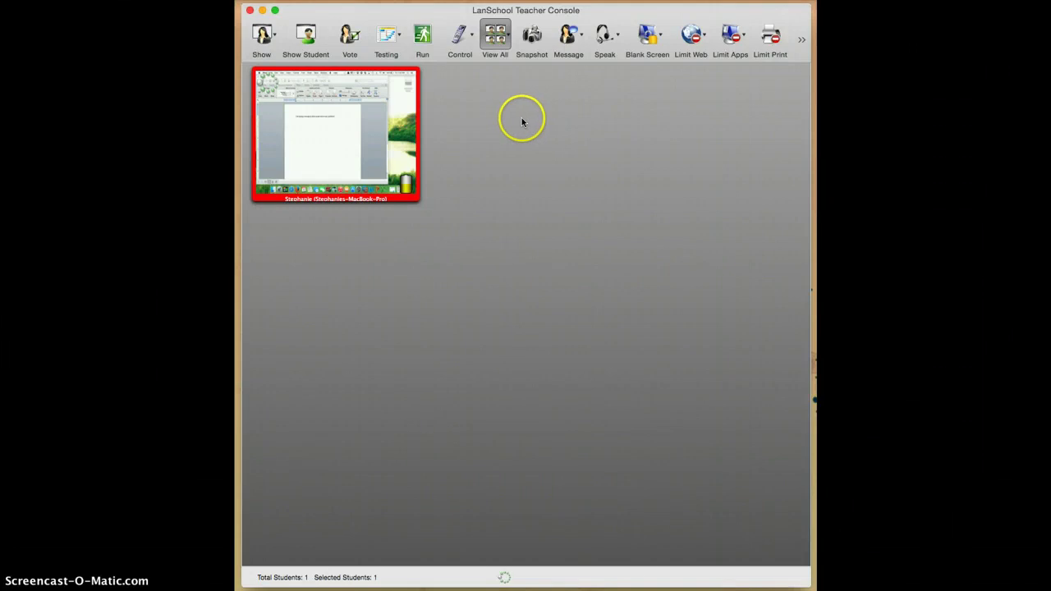